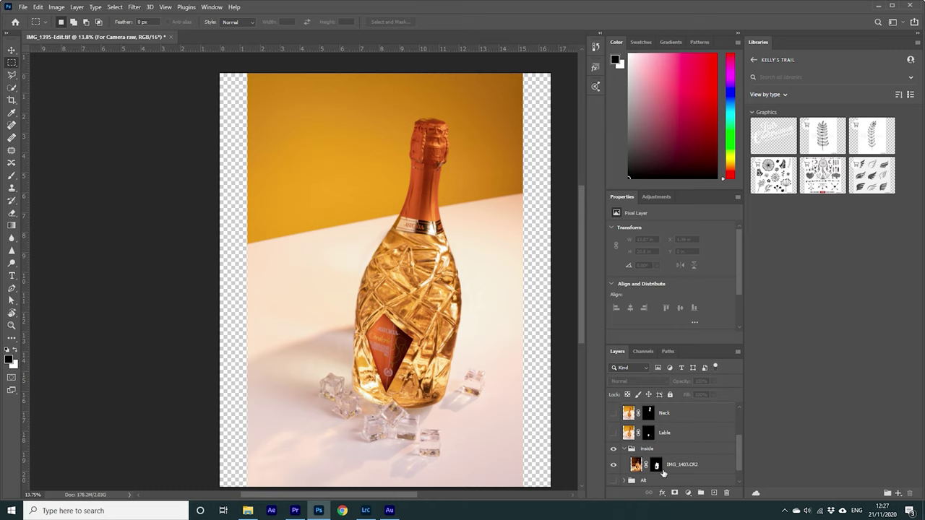
- Load the IMG_1403.CR2 layer mask as a selection and compare the bottle with that layer hidden and shown
{"action": "left_click", "coordinate": [658, 467], "text": "ctrl"}
{"action": "left_click", "coordinate": [615, 465]}
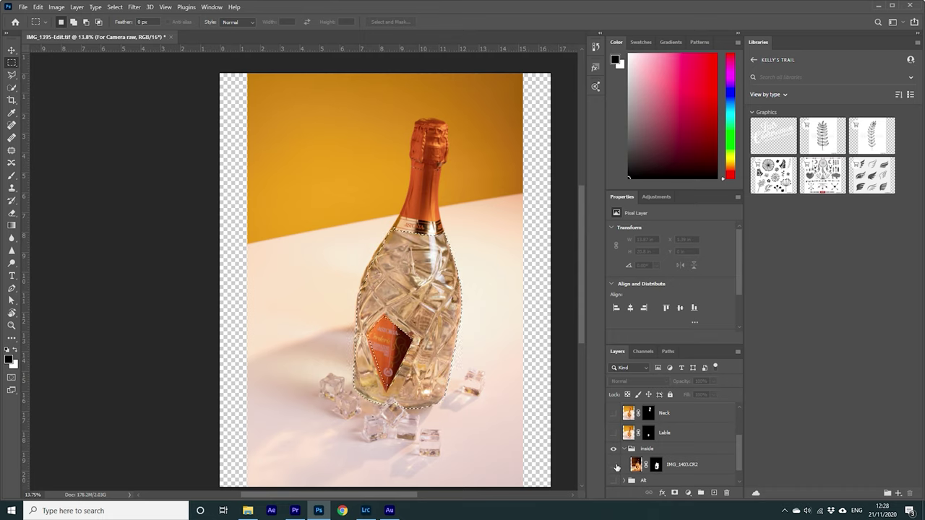
{"action": "left_click", "coordinate": [615, 465]}
{"action": "left_click", "coordinate": [615, 466]}
{"action": "left_click", "coordinate": [615, 465]}
{"action": "key", "text": "ctrl+d"}
{"action": "key", "text": "v"}
{"action": "left_click", "coordinate": [79, 113]}
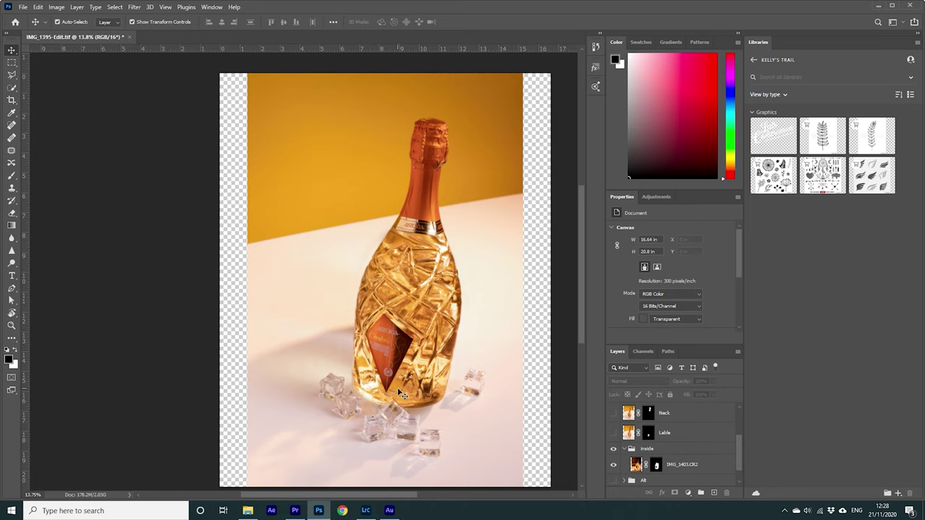
- Show the Lable and Neck layers above the inside group
{"action": "left_click", "coordinate": [616, 434]}
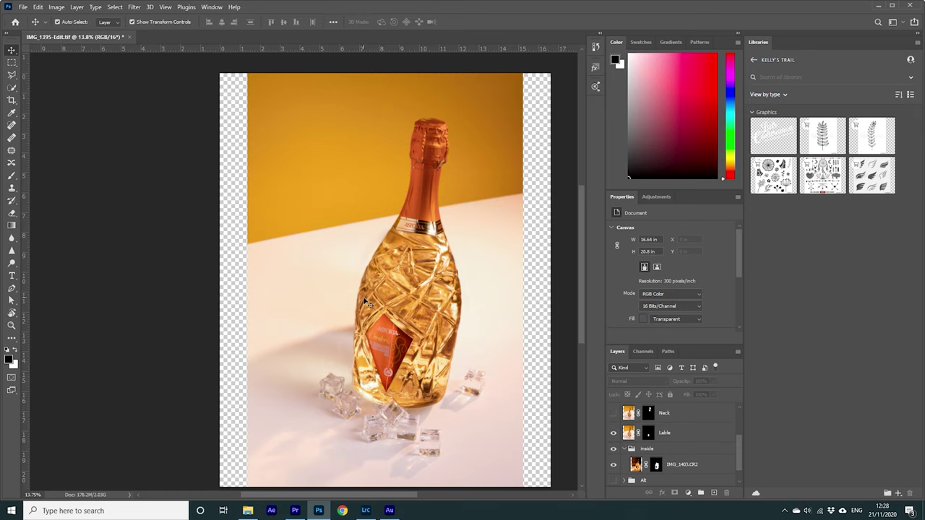
{"action": "scroll", "coordinate": [383, 393], "scroll_direction": "up", "scroll_amount": 1}
{"action": "scroll", "coordinate": [612, 420], "scroll_direction": "up", "scroll_amount": 1}
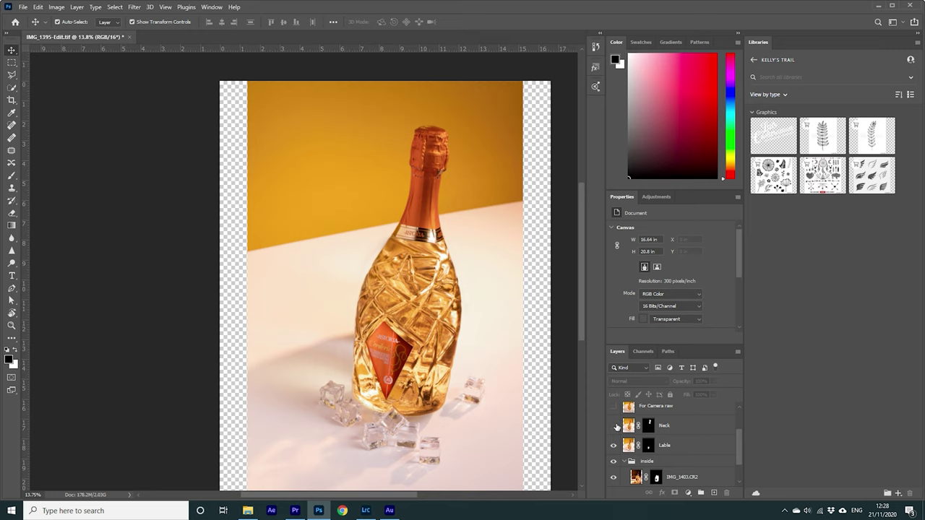
{"action": "left_click", "coordinate": [614, 427]}
{"action": "left_click", "coordinate": [615, 426]}
{"action": "left_click", "coordinate": [614, 426]}
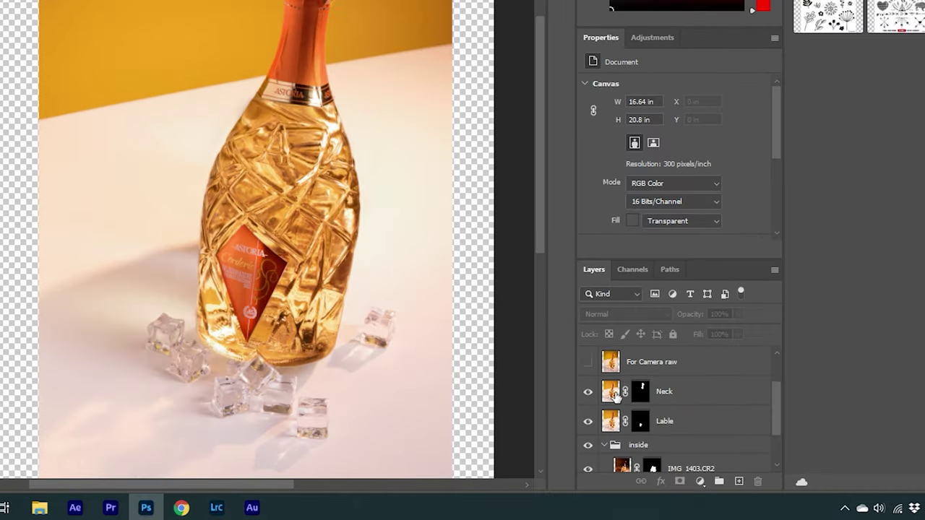
- Duplicate the BKG layer and delete the copy
{"action": "left_click", "coordinate": [615, 395]}
{"action": "left_click", "coordinate": [618, 423]}
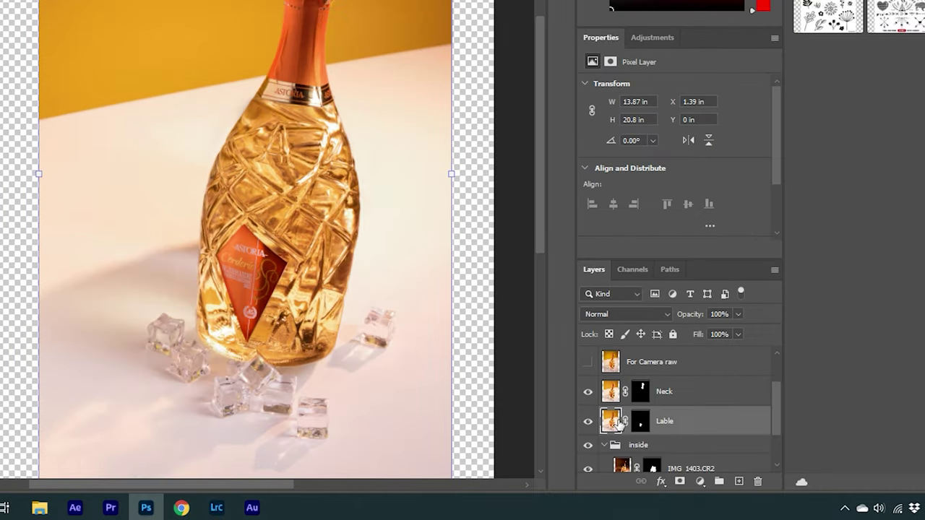
{"action": "scroll", "coordinate": [641, 422], "scroll_direction": "down", "scroll_amount": 2}
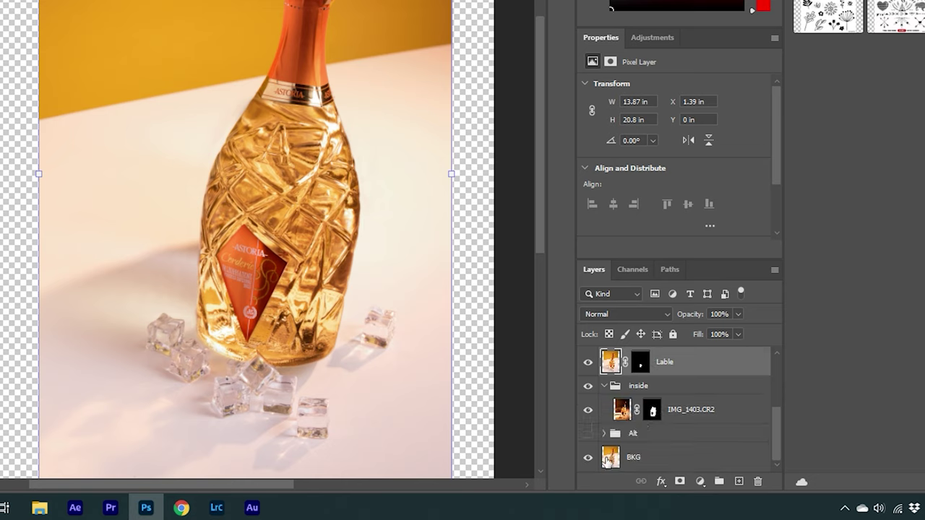
{"action": "left_click_drag", "start_coordinate": [622, 462], "coordinate": [738, 482]}
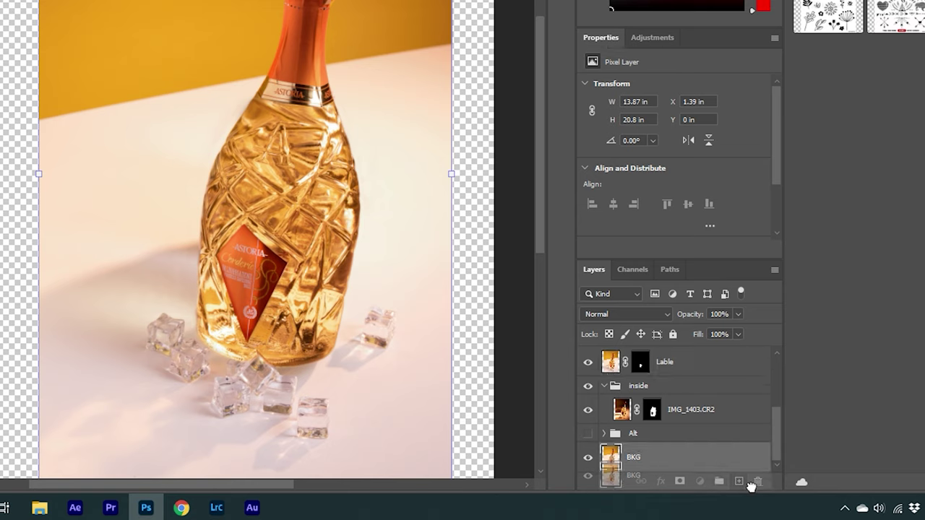
{"action": "scroll", "coordinate": [636, 457], "scroll_direction": "down", "scroll_amount": 1}
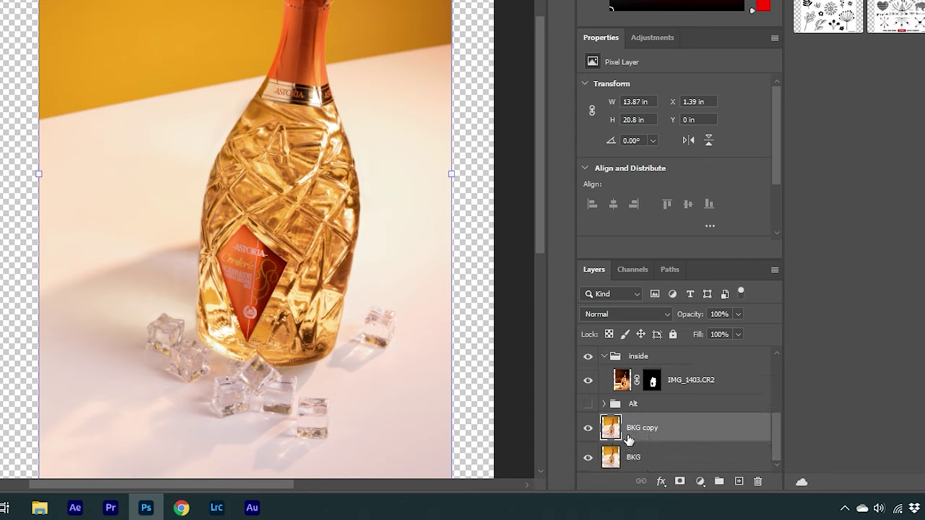
{"action": "key", "text": "Delete"}
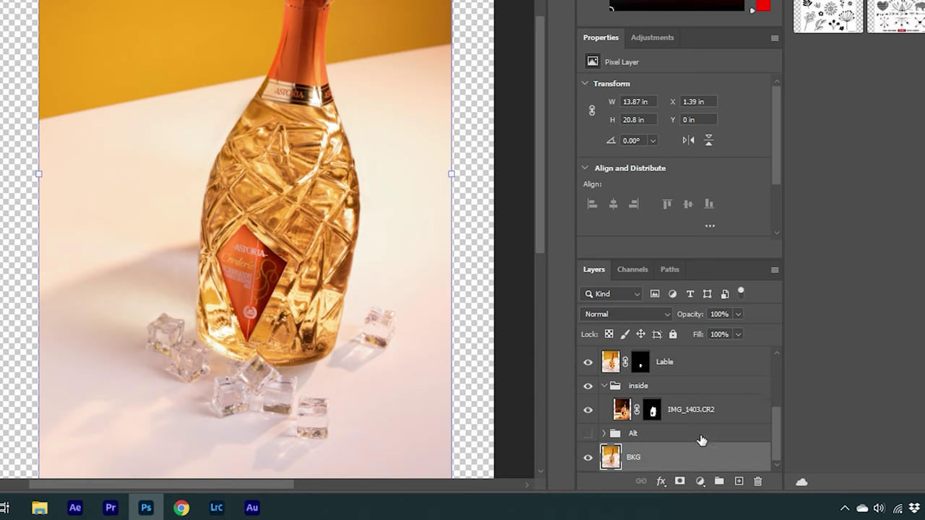
- Check the Lable layer with its mask disabled and enabled, and load that mask as a selection
{"action": "scroll", "coordinate": [672, 461], "scroll_direction": "up", "scroll_amount": 1}
{"action": "left_click", "coordinate": [611, 394]}
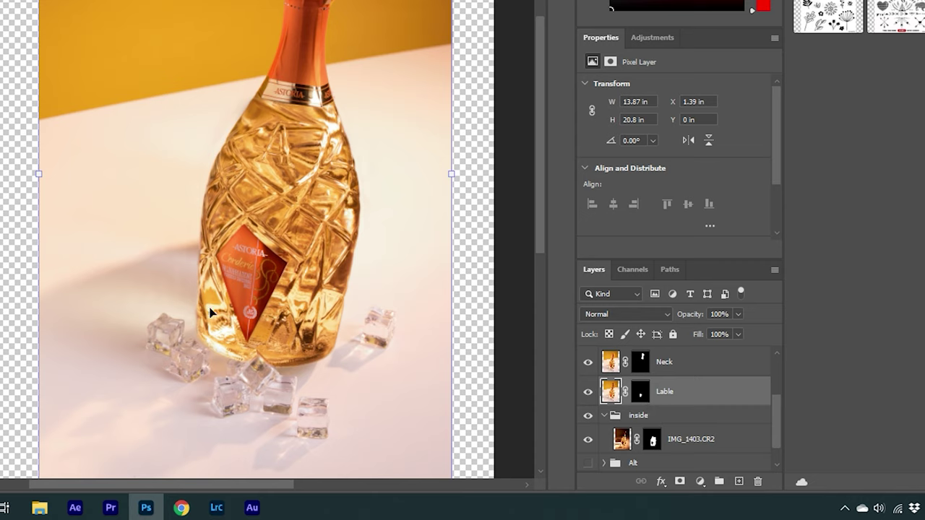
{"action": "left_click", "coordinate": [650, 401], "text": "shift"}
{"action": "left_click", "coordinate": [642, 396], "text": "shift"}
{"action": "left_click", "coordinate": [641, 394], "text": "ctrl"}
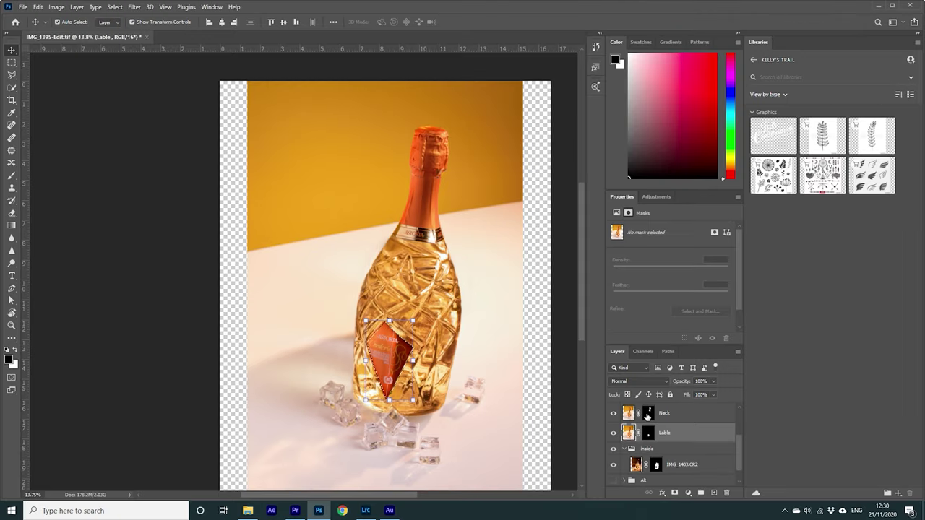
- Load the Neck layer's mask as a selection, deselect it, and check the layer with the mask disabled and enabled
{"action": "left_click", "coordinate": [647, 414]}
{"action": "left_click", "coordinate": [647, 415], "text": "ctrl"}
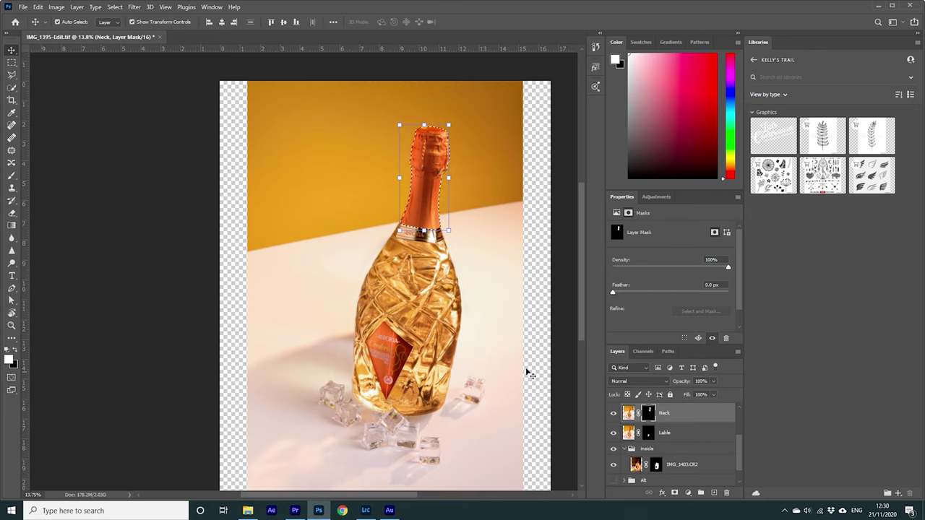
{"action": "scroll", "coordinate": [496, 306], "scroll_direction": "up", "scroll_amount": 2}
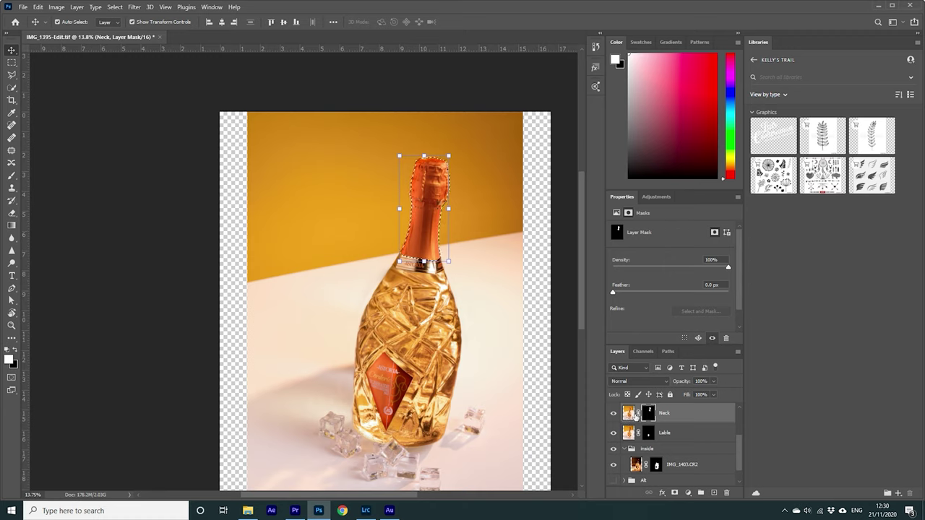
{"action": "left_click", "coordinate": [632, 415]}
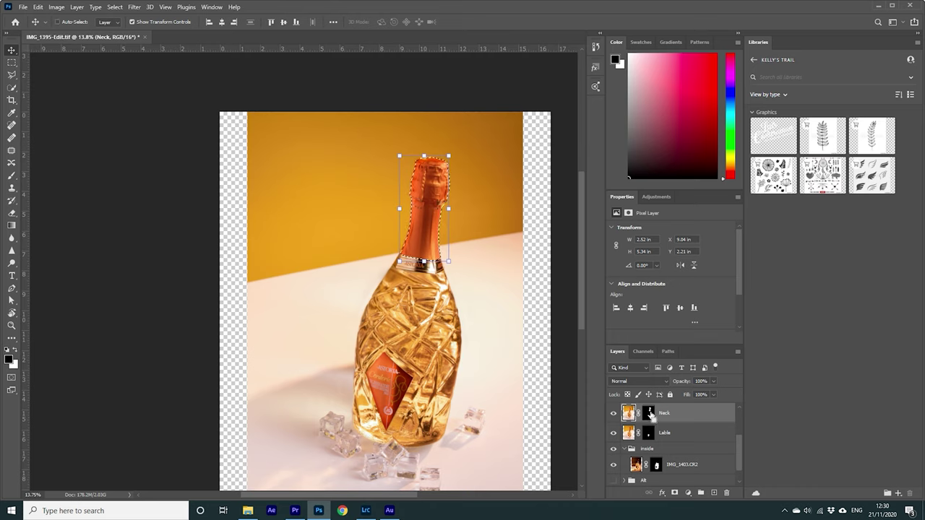
{"action": "left_click", "coordinate": [650, 414]}
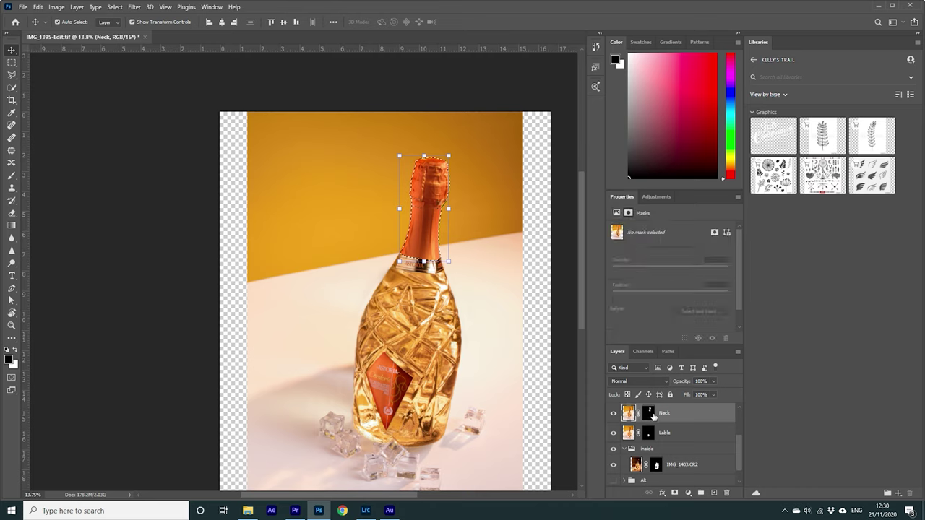
{"action": "left_click", "coordinate": [650, 414], "text": "shift"}
{"action": "key", "text": "m"}
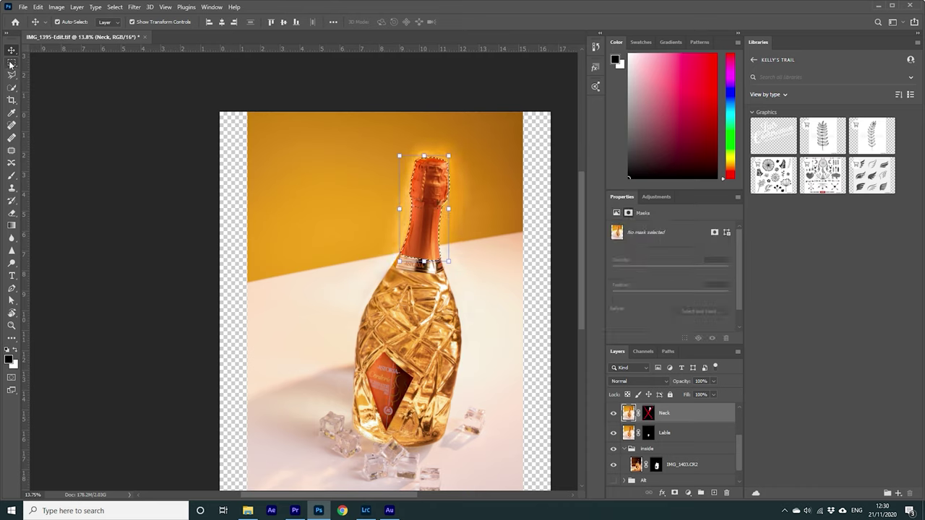
{"action": "key", "text": "ctrl+d"}
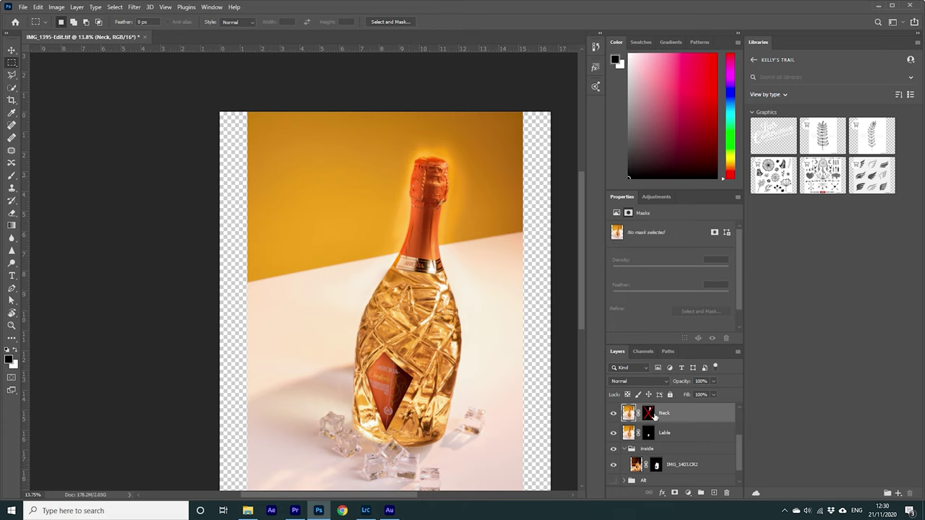
{"action": "left_click", "coordinate": [650, 414], "text": "shift"}
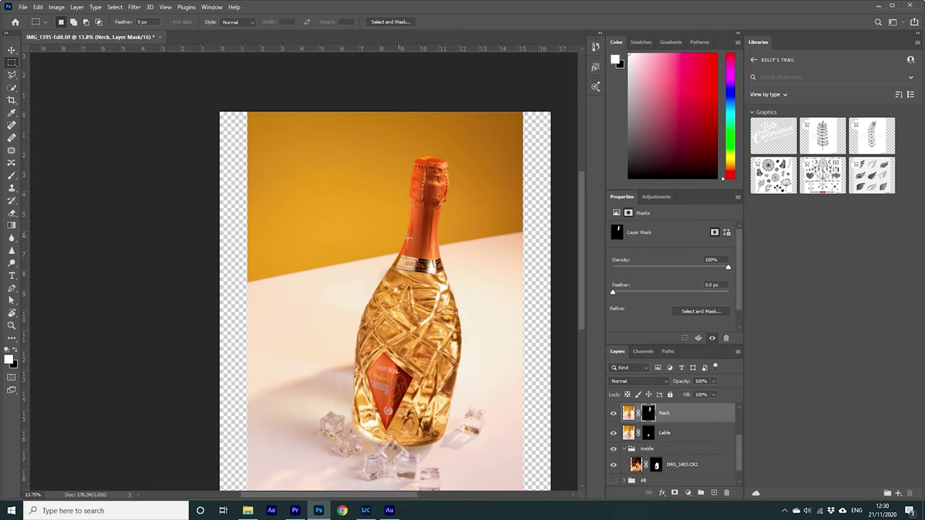
- Compare the bottle's neck with the Neck layer hidden and shown
{"action": "left_click", "coordinate": [615, 414]}
{"action": "left_click", "coordinate": [615, 413]}
{"action": "left_click", "coordinate": [615, 413]}
{"action": "left_click", "coordinate": [616, 413]}
{"action": "left_click", "coordinate": [615, 414]}
{"action": "left_click", "coordinate": [615, 413]}
- Show the For Camera raw layer and make it the active layer
{"action": "scroll", "coordinate": [644, 426], "scroll_direction": "up", "scroll_amount": 3}
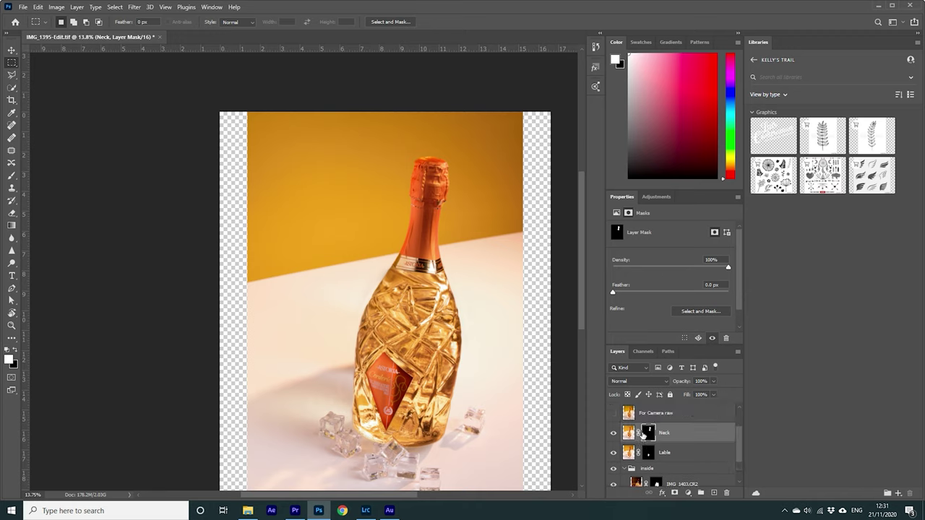
{"action": "left_click", "coordinate": [638, 454]}
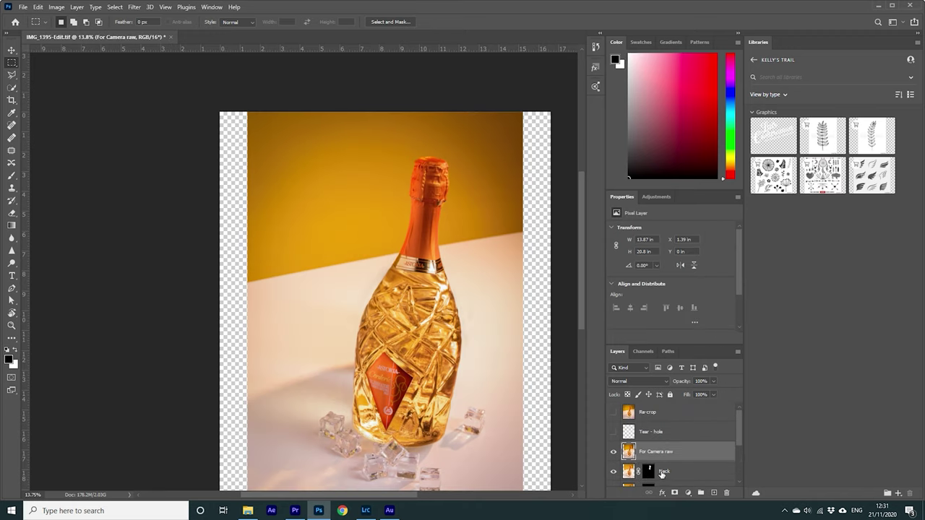
{"action": "scroll", "coordinate": [662, 475], "scroll_direction": "down", "scroll_amount": 2}
{"action": "scroll", "coordinate": [642, 445], "scroll_direction": "up", "scroll_amount": 1}
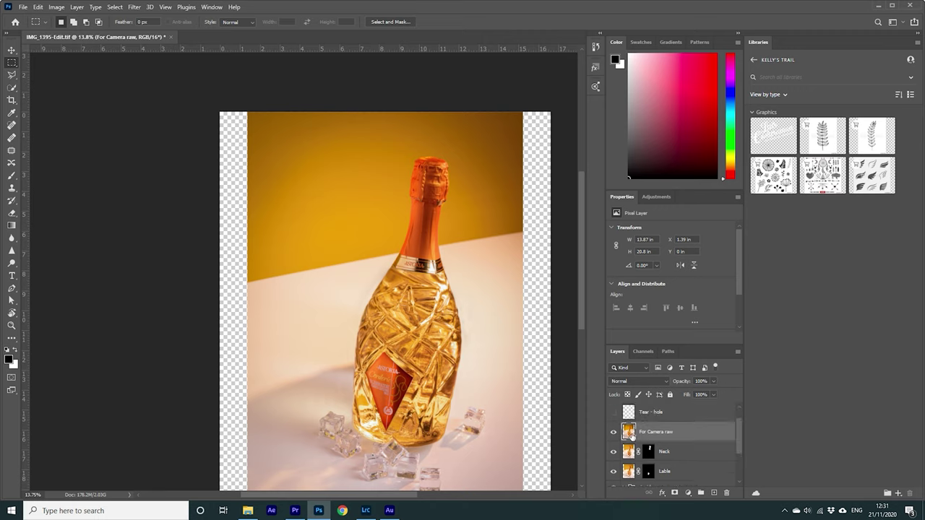
- Open the Camera Raw Filter on the For Camera raw layer, look over its adjustments and cancel without changes
{"action": "left_click", "coordinate": [133, 7]}
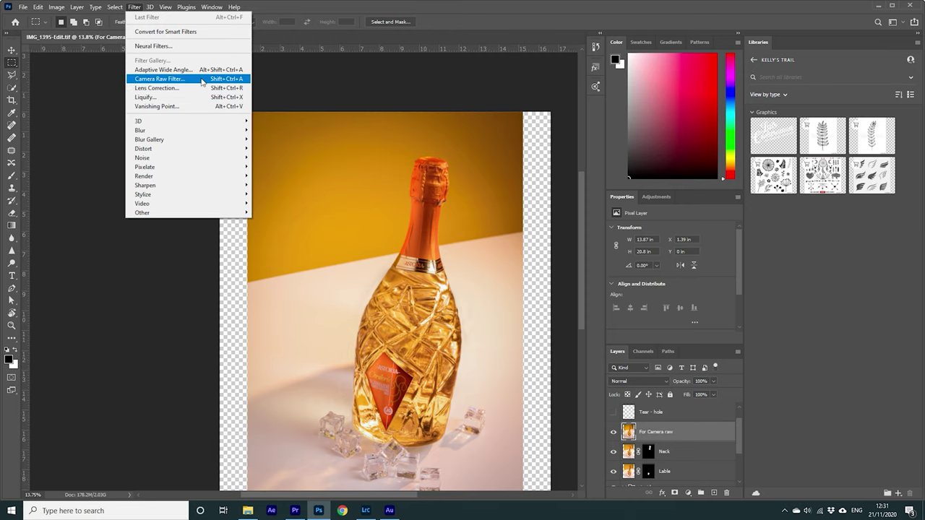
{"action": "left_click", "coordinate": [202, 80]}
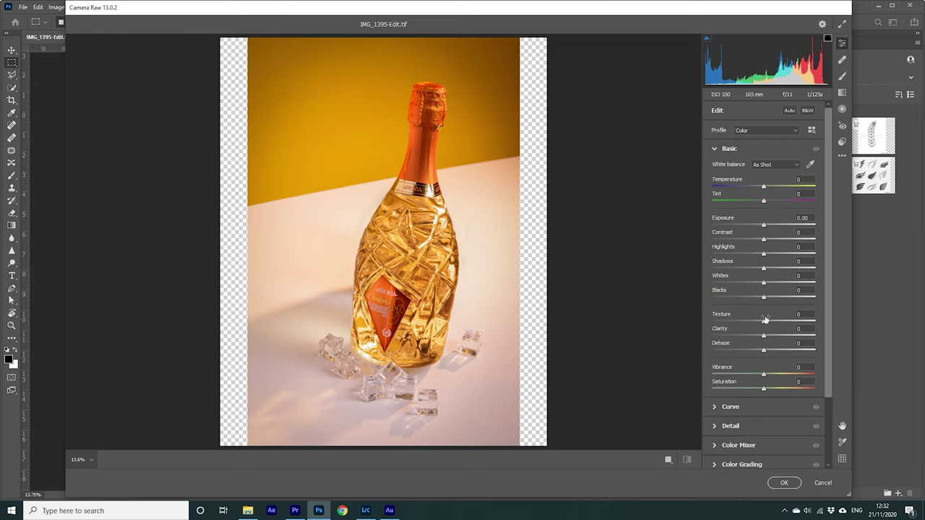
{"action": "scroll", "coordinate": [740, 396], "scroll_direction": "down", "scroll_amount": 1}
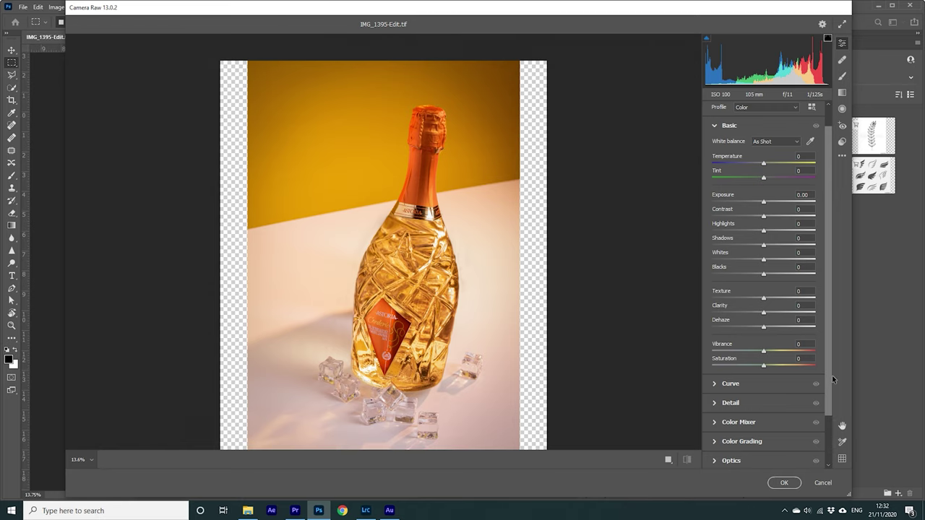
{"action": "left_click", "coordinate": [828, 482]}
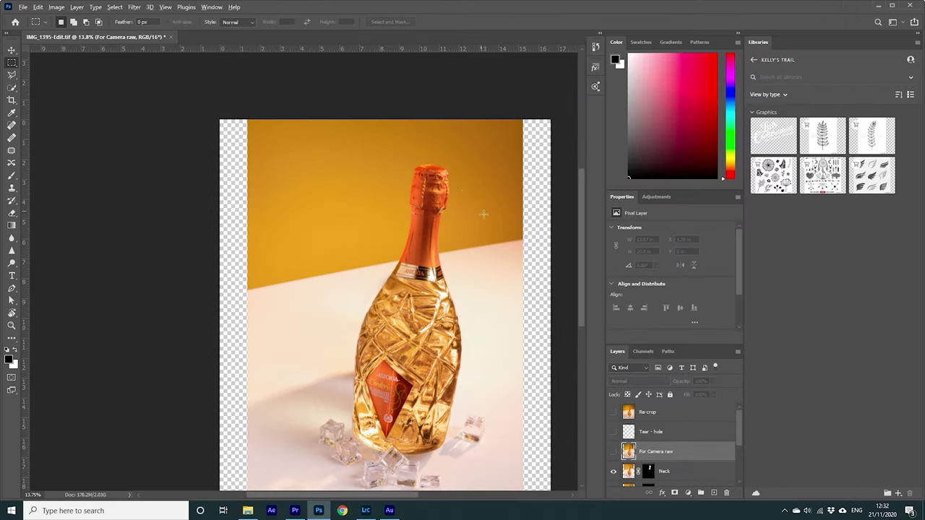
- Show the For Camera raw and Tear - hole layers while checking the bottle's neck, and briefly preview the Re-crop layer
{"action": "scroll", "coordinate": [434, 192], "scroll_direction": "up", "scroll_amount": 5}
{"action": "scroll", "coordinate": [424, 256], "scroll_direction": "up", "scroll_amount": 2}
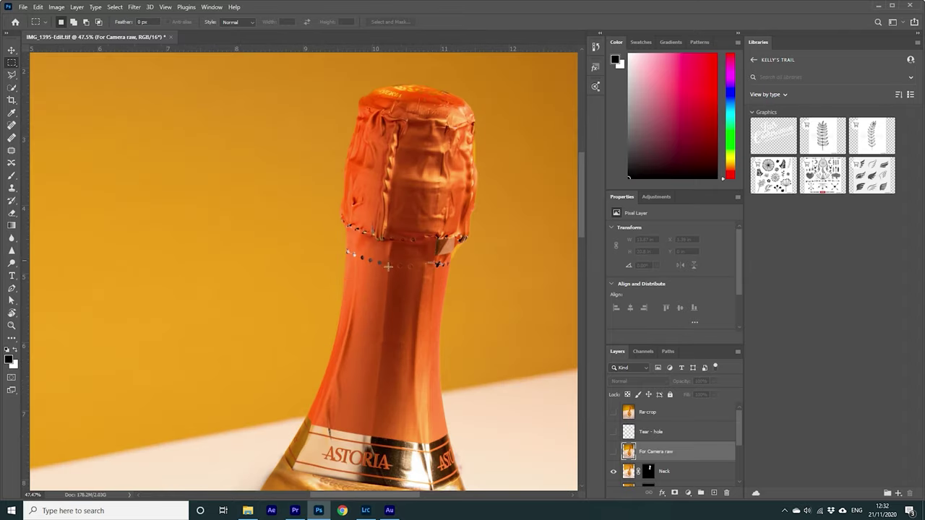
{"action": "left_click", "coordinate": [614, 451]}
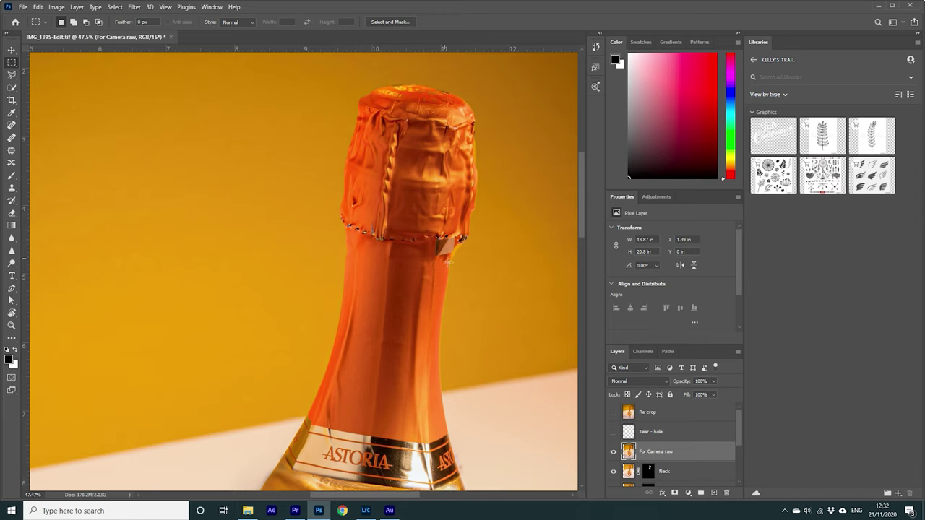
{"action": "left_click", "coordinate": [614, 432]}
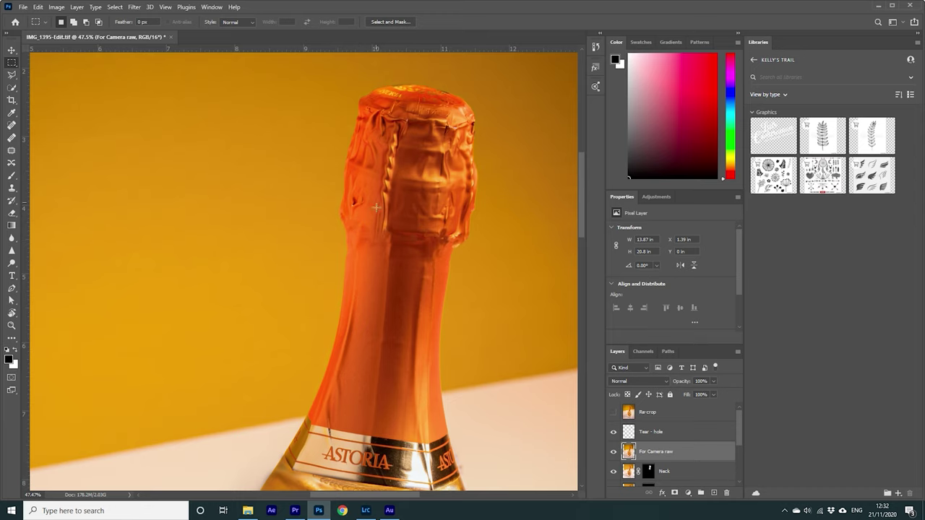
{"action": "scroll", "coordinate": [553, 308], "scroll_direction": "down", "scroll_amount": 6}
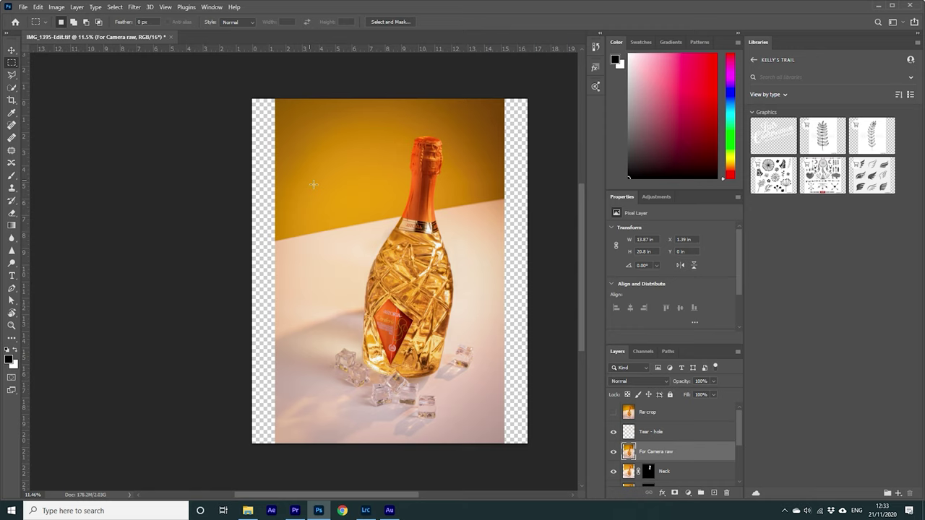
{"action": "left_click", "coordinate": [614, 412]}
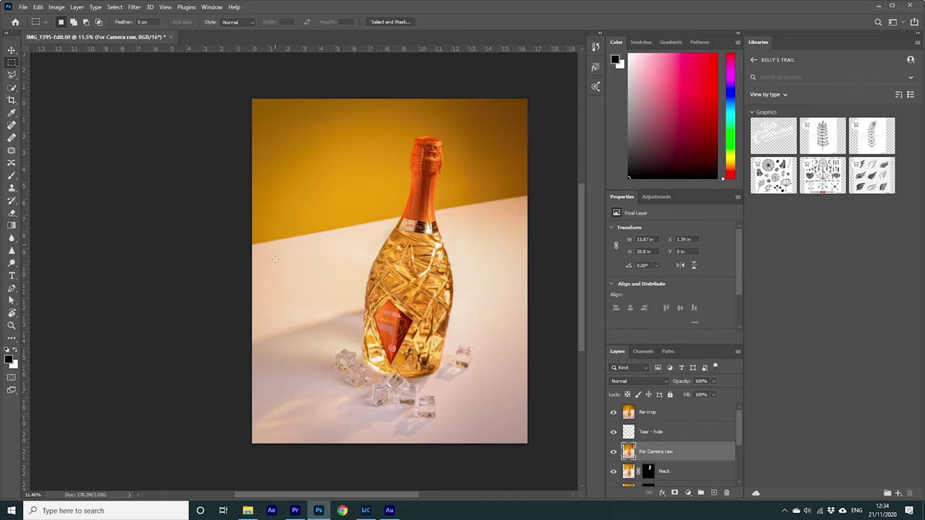
{"action": "left_click", "coordinate": [613, 412]}
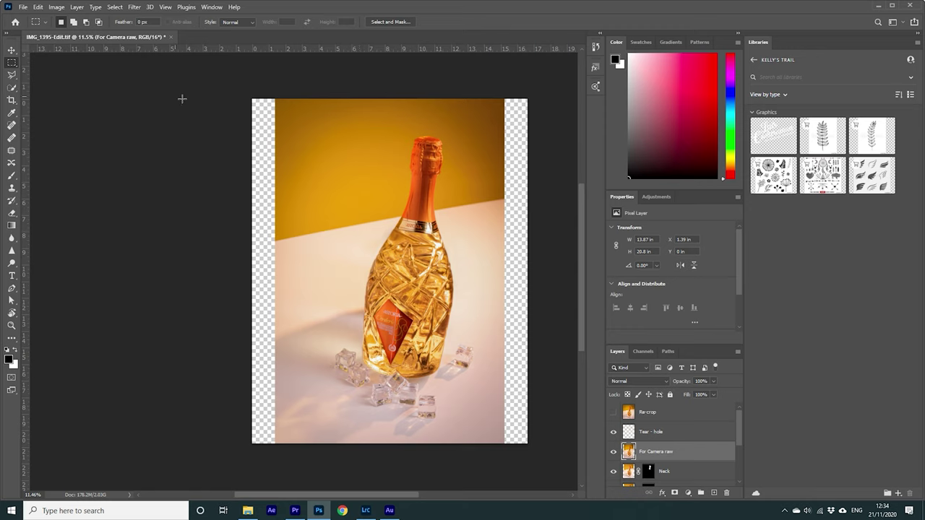
- Select a full-height strip about 2.42 in wide along the photo's left edge and move it to a new layer with Layer Via Cut
{"action": "left_click_drag", "start_coordinate": [279, 104], "coordinate": [319, 466]}
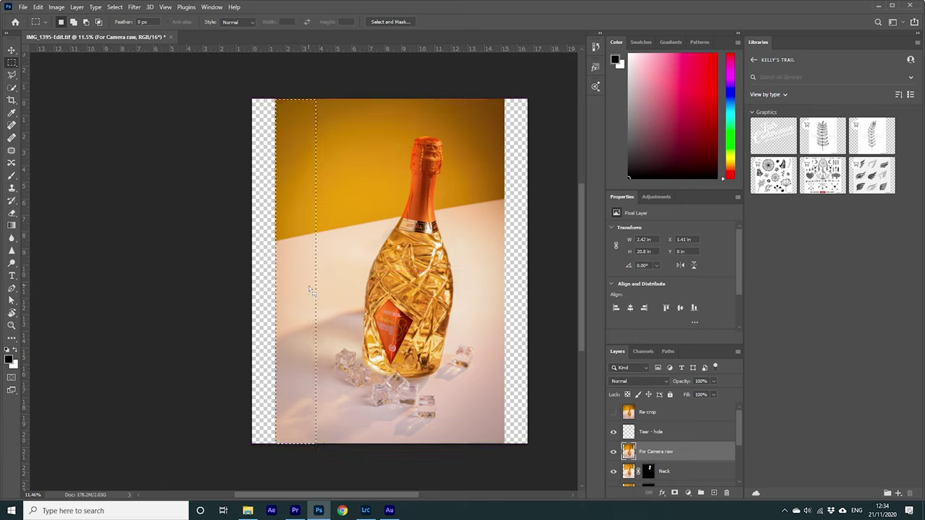
{"action": "right_click", "coordinate": [309, 287]}
{"action": "key", "text": "Escape"}
{"action": "right_click", "coordinate": [289, 270]}
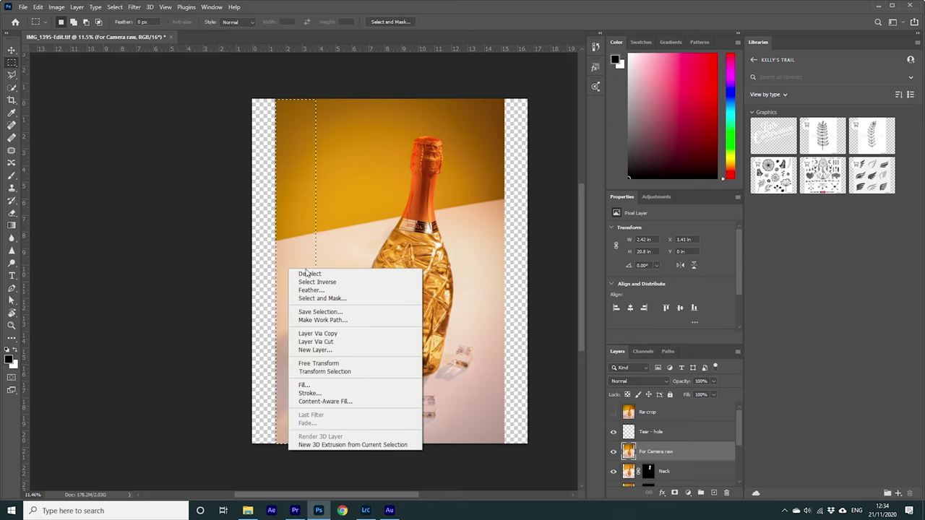
{"action": "left_click", "coordinate": [357, 341]}
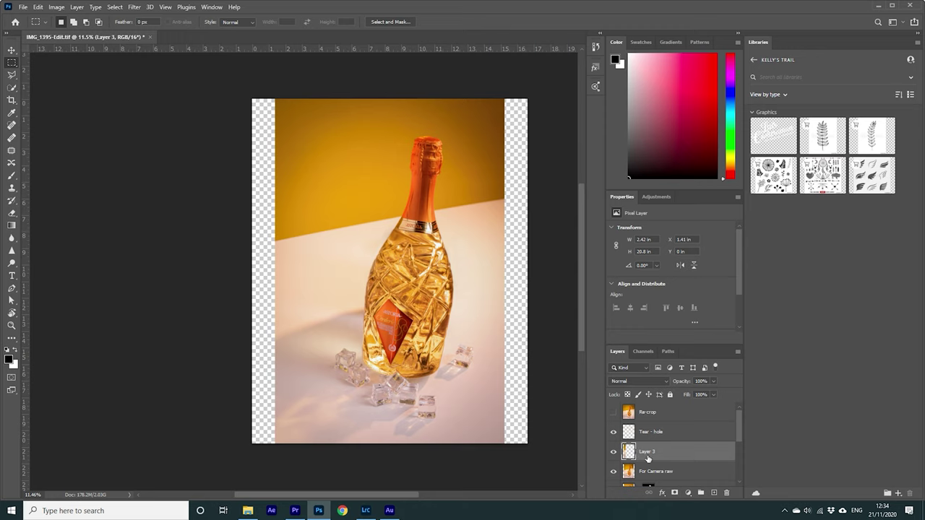